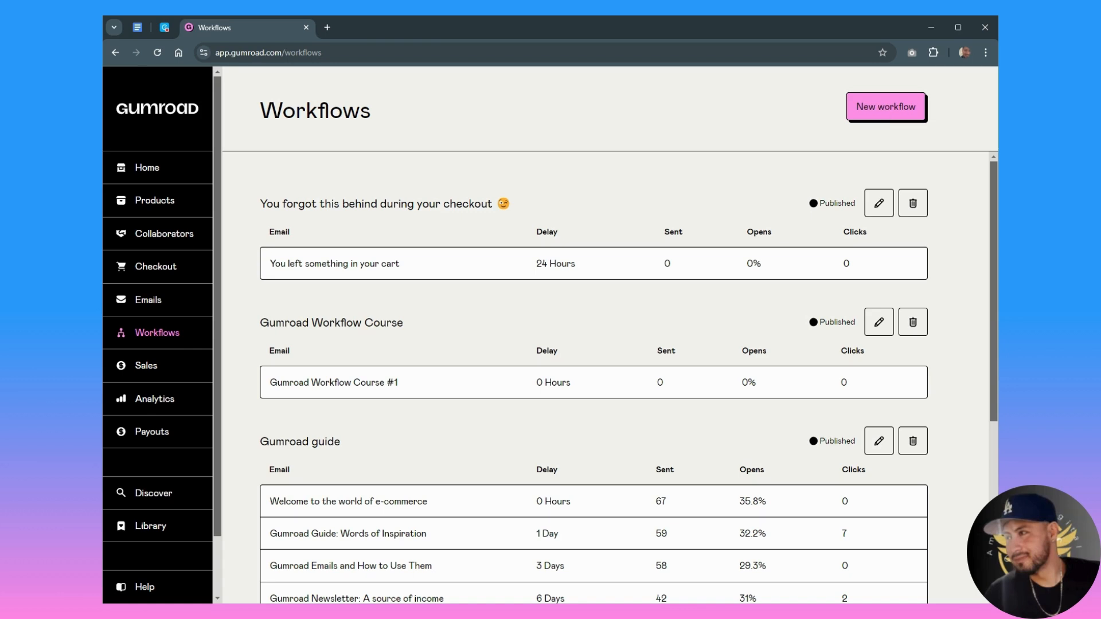
- Start a new workflow with the Abandoned cart trigger and name it "Framer landing page reminder"
{"action": "left_click", "coordinate": [886, 110]}
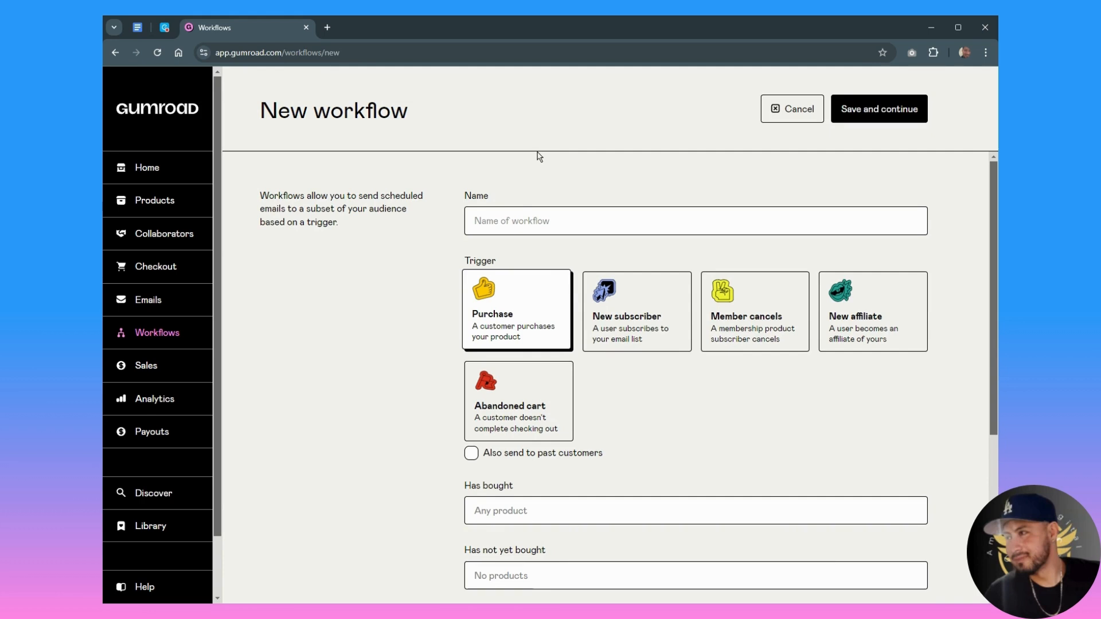
{"action": "left_click", "coordinate": [513, 420]}
{"action": "scroll", "coordinate": [551, 413], "scroll_direction": "down", "scroll_amount": 1}
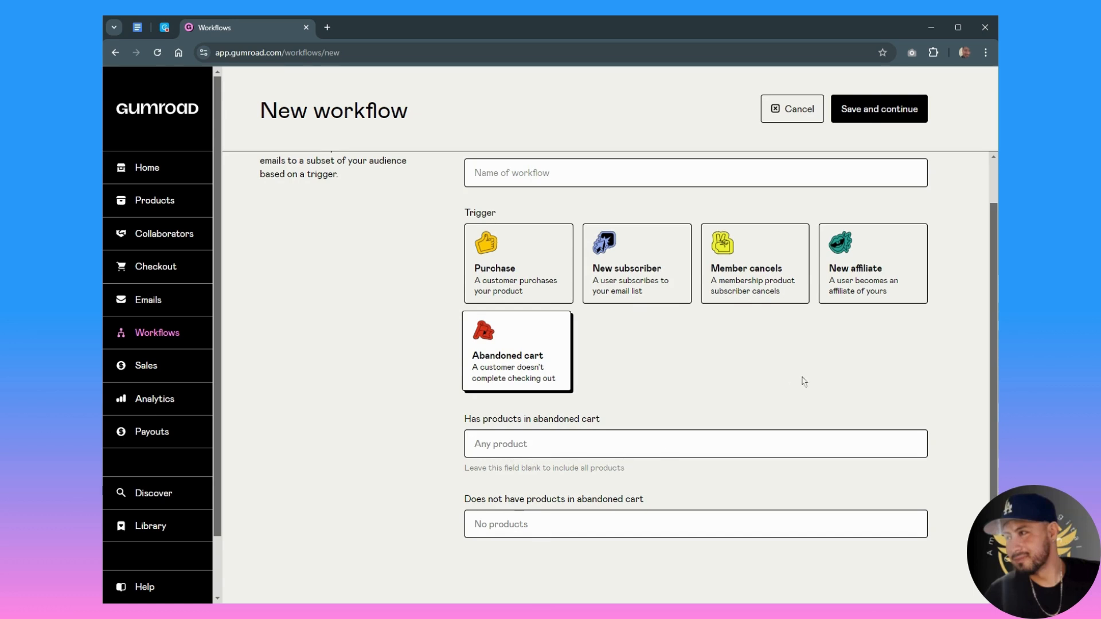
{"action": "left_click", "coordinate": [574, 176]}
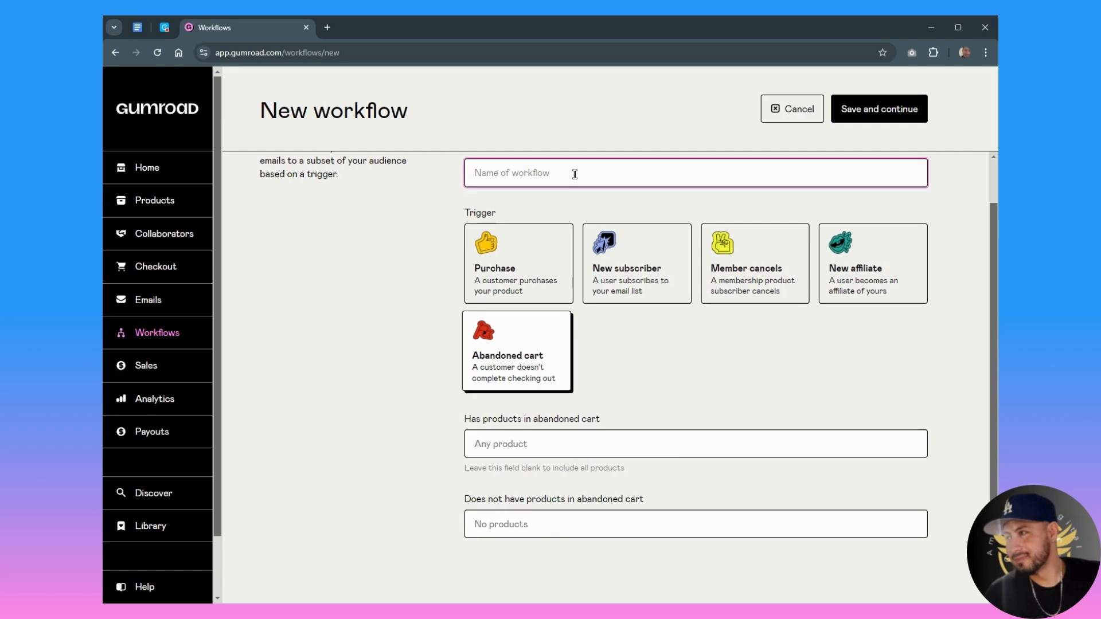
{"action": "type", "text": "Framer landing "}
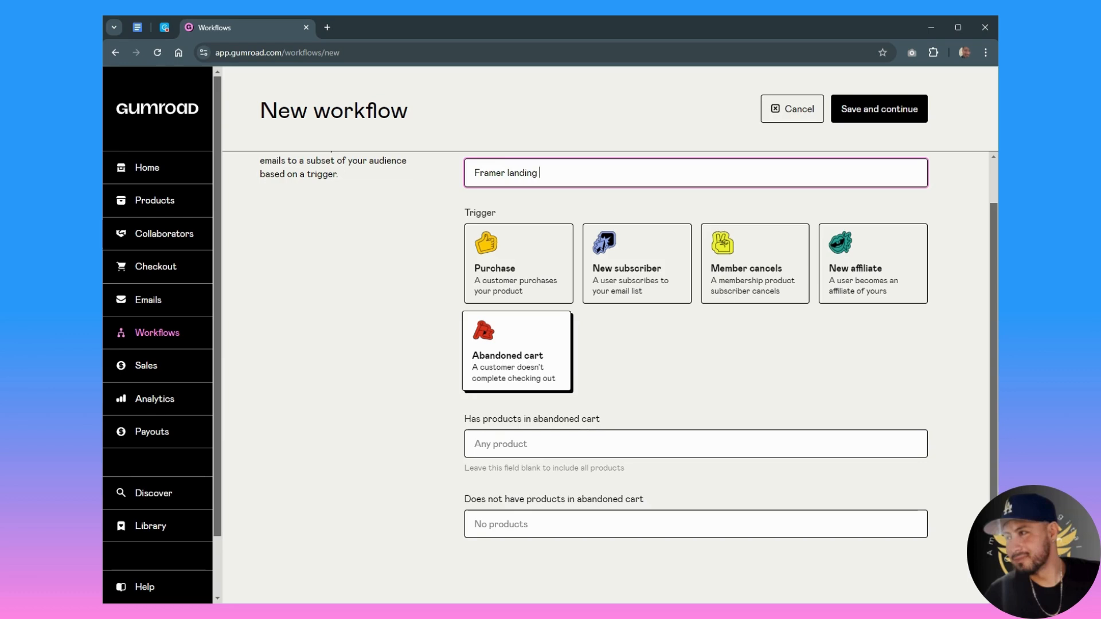
{"action": "type", "text": "page reminder"}
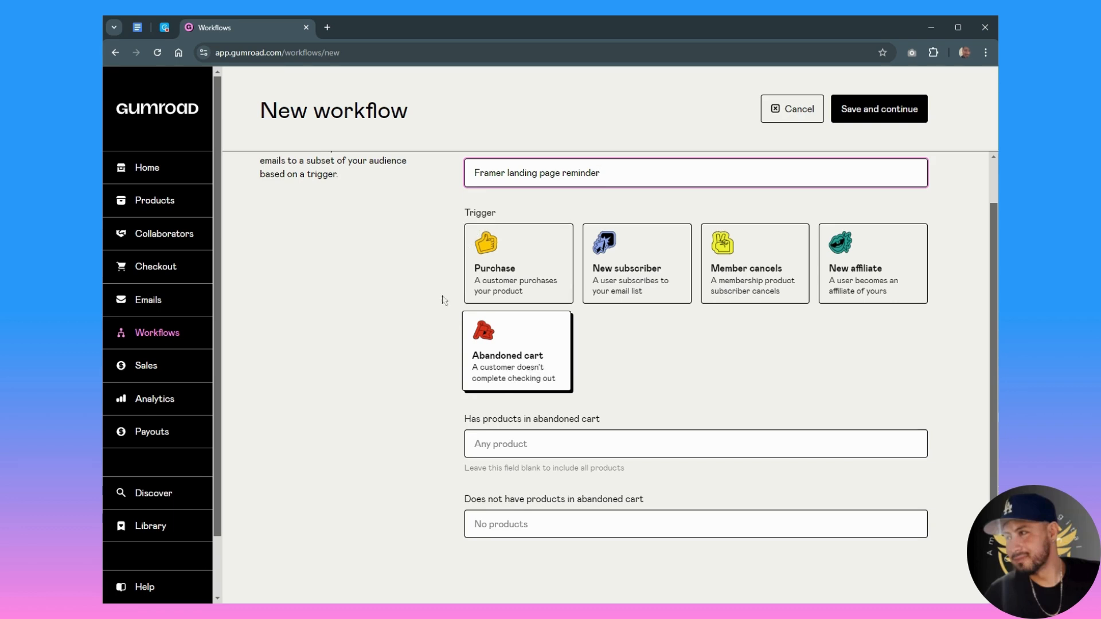
- Limit the workflow to abandoned carts containing "Framer Landing Page Website Bakery theme", and save it to continue to its email
{"action": "left_click", "coordinate": [556, 451]}
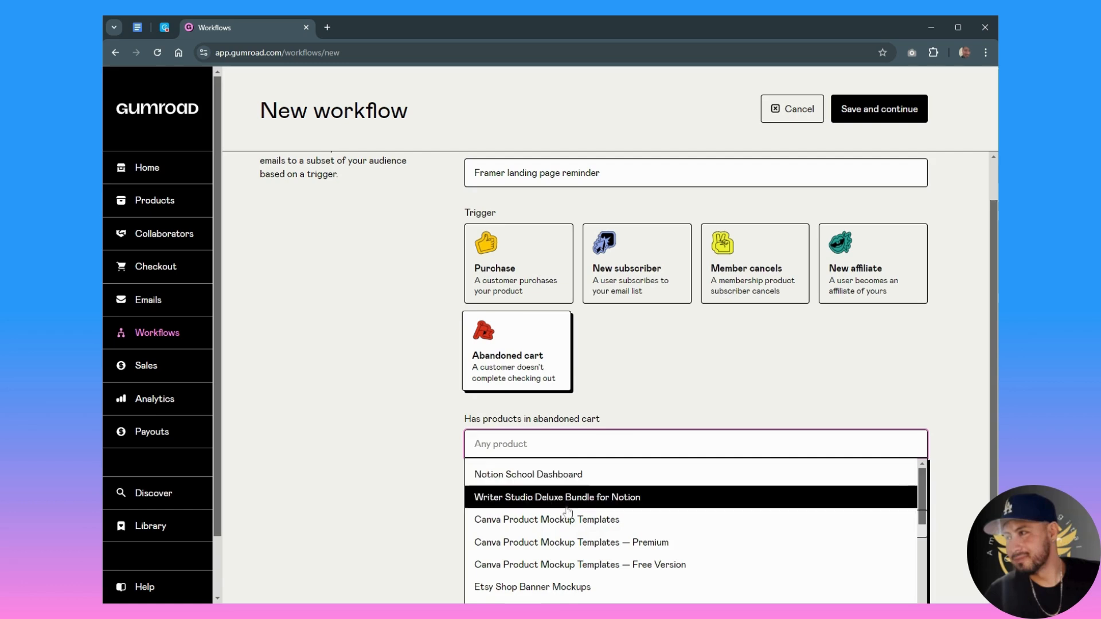
{"action": "scroll", "coordinate": [556, 519], "scroll_direction": "down", "scroll_amount": 3}
{"action": "scroll", "coordinate": [573, 530], "scroll_direction": "down", "scroll_amount": 2}
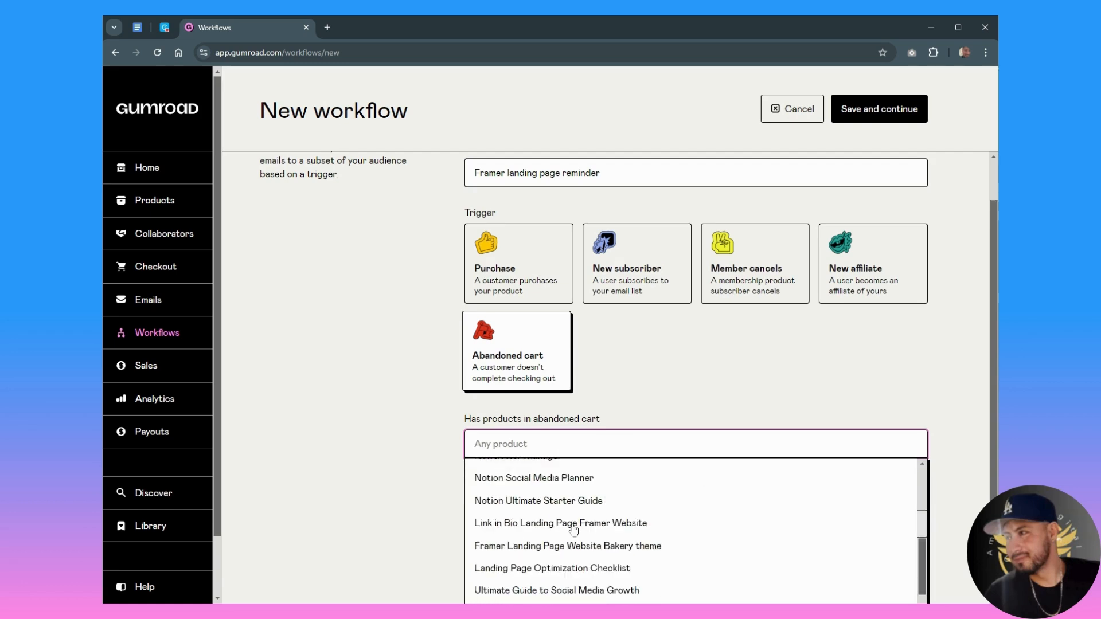
{"action": "left_click", "coordinate": [553, 545]}
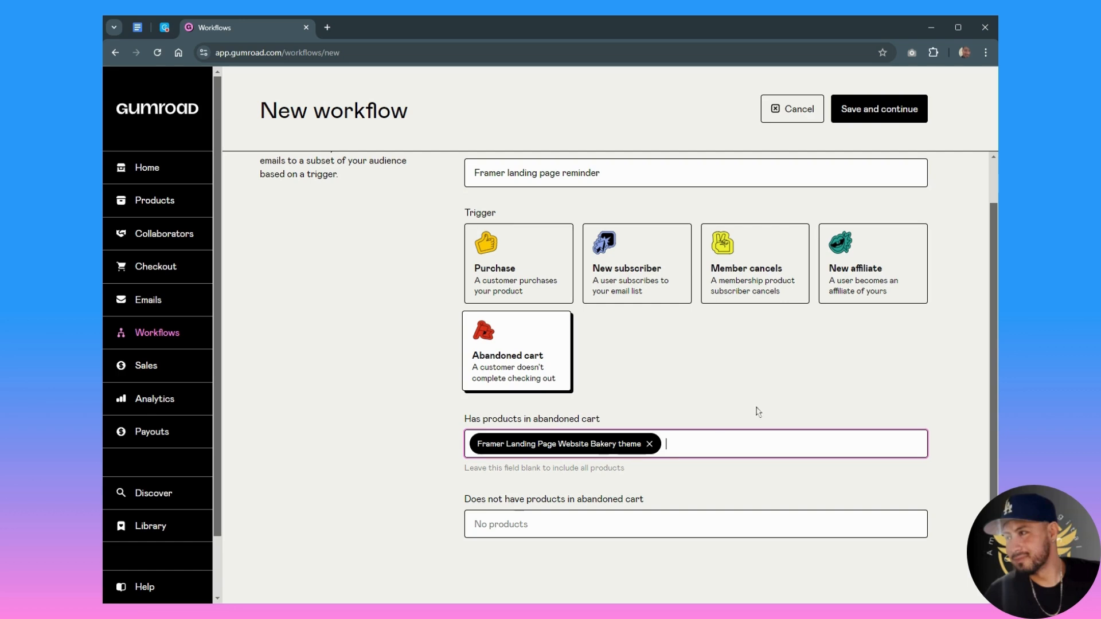
{"action": "left_click", "coordinate": [891, 117]}
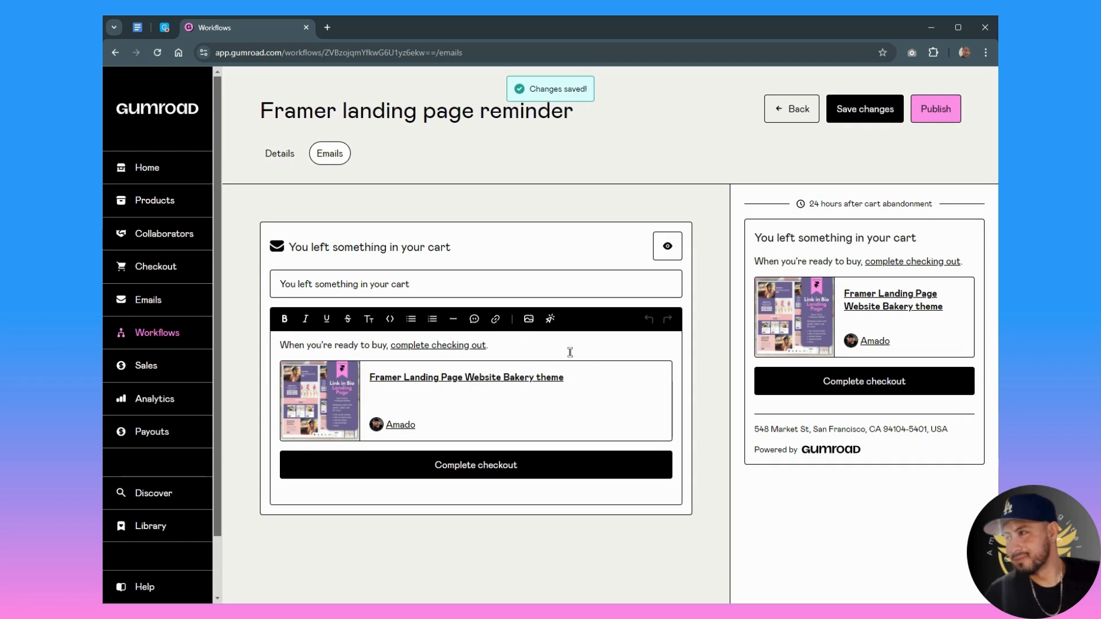
- Replace the email's subject with "You forgot this behind during your checkout"
{"action": "left_click", "coordinate": [533, 353]}
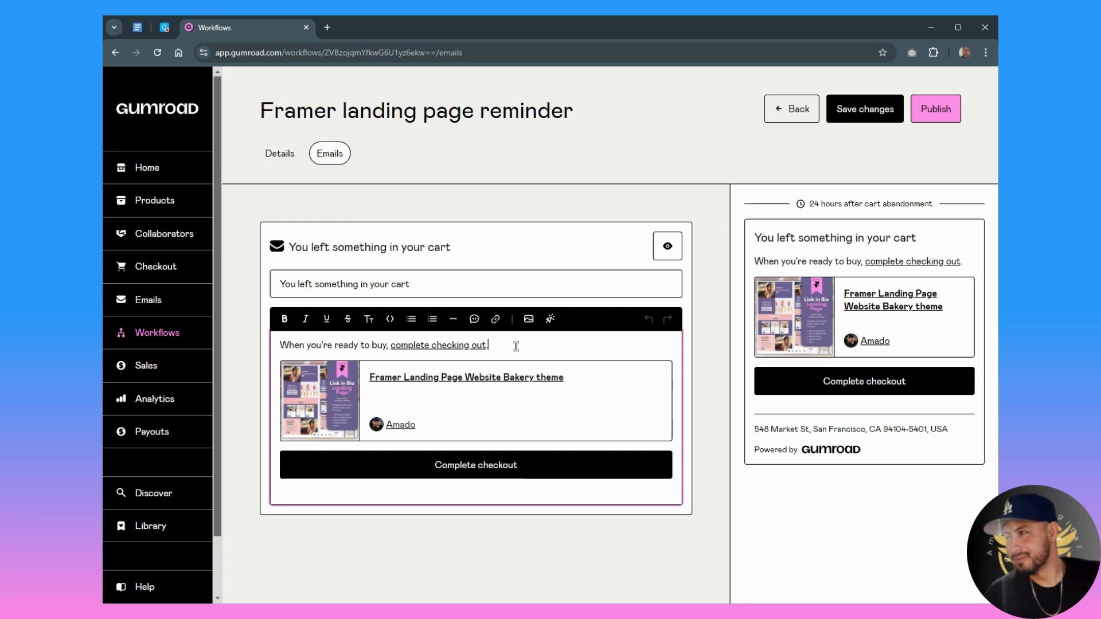
{"action": "mouse_move", "coordinate": [447, 290]}
{"action": "left_mouse_down"}
{"action": "mouse_move", "coordinate": [277, 282]}
{"action": "mouse_move", "coordinate": [448, 285]}
{"action": "left_mouse_up"}
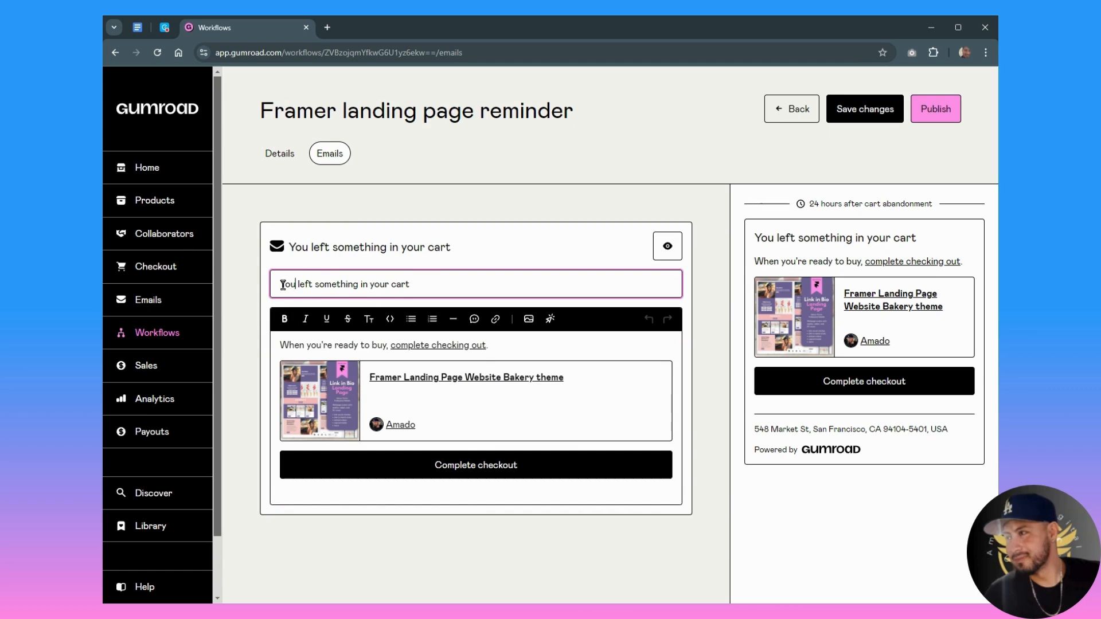
{"action": "key", "text": "alt+Tab"}
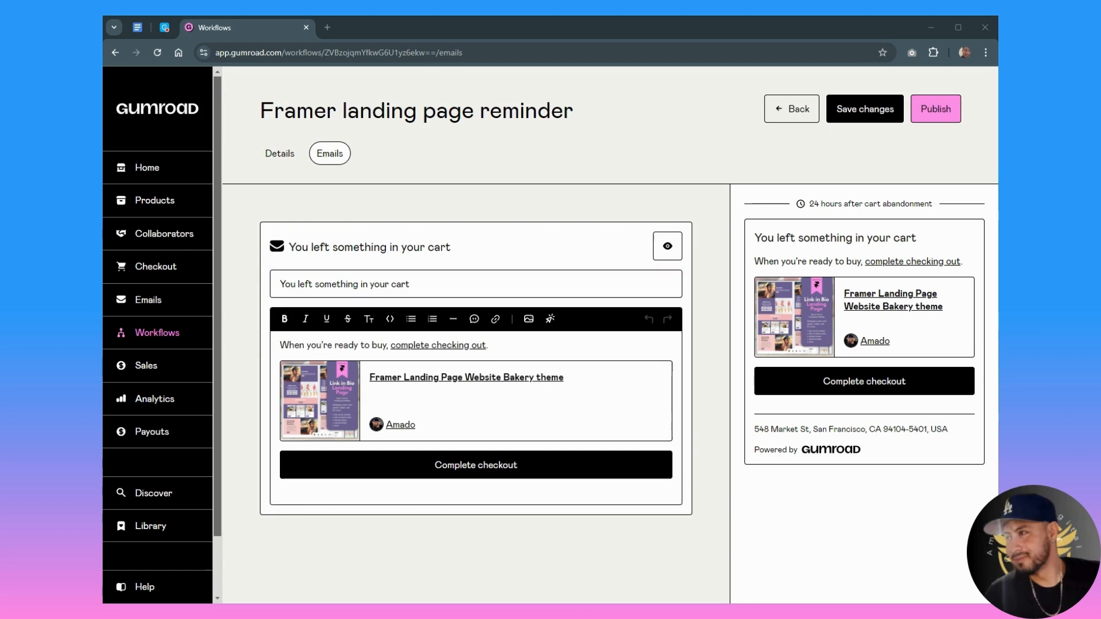
{"action": "left_click", "coordinate": [483, 288]}
{"action": "key", "text": "ctrl+a"}
{"action": "type", "text": "You forgot this behind during your checkout"}
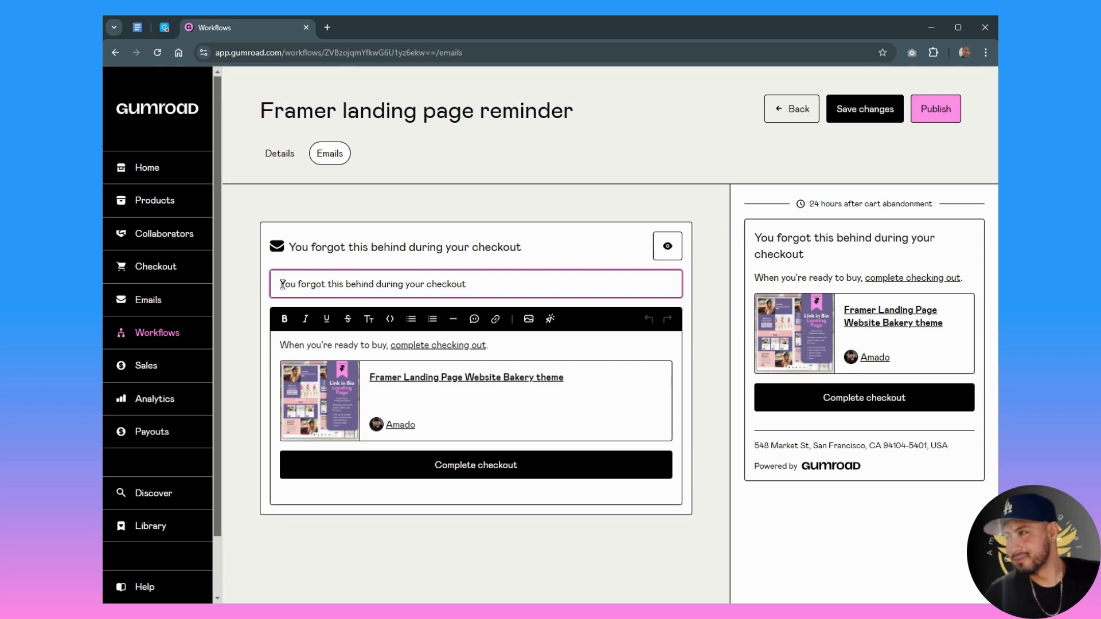
{"action": "left_click_drag", "start_coordinate": [281, 284], "coordinate": [499, 291]}
- Replace the email's default message with the prepared cart reminder offering code SAVE20 for 20% off, keeping an empty line above the product
{"action": "left_click", "coordinate": [579, 344]}
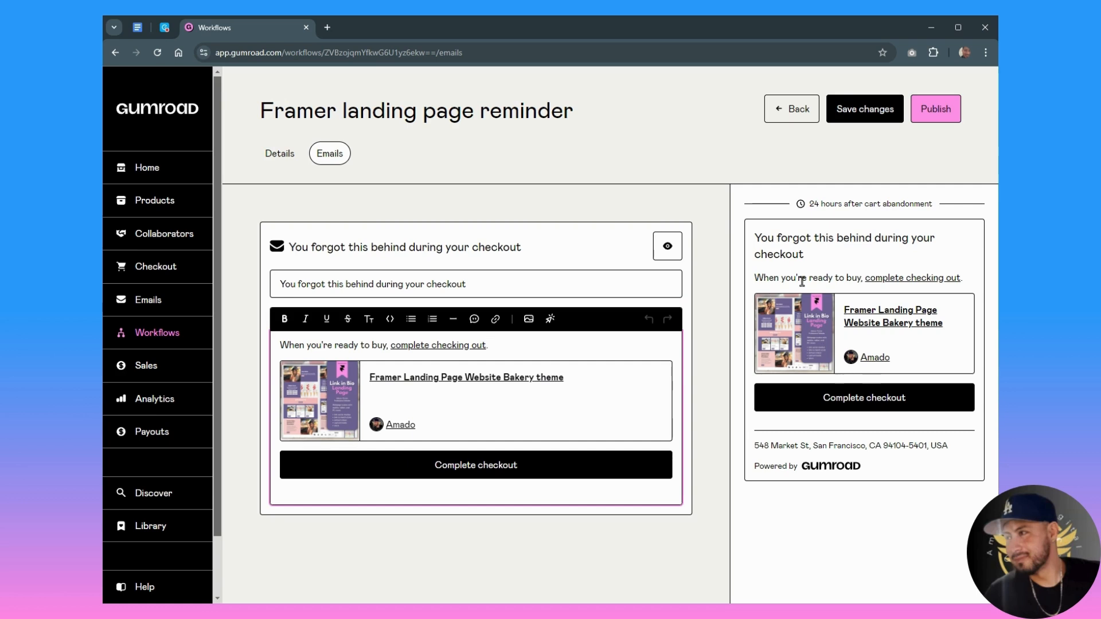
{"action": "key", "text": "Return"}
{"action": "left_click_drag", "start_coordinate": [489, 345], "coordinate": [279, 346]}
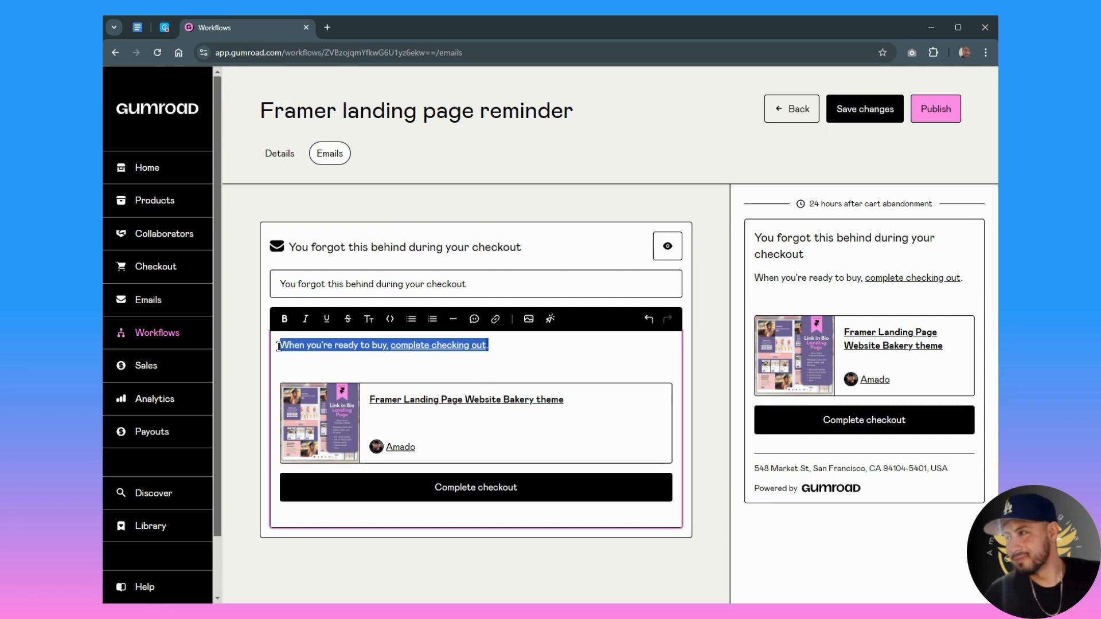
{"action": "key", "text": "BackSpace"}
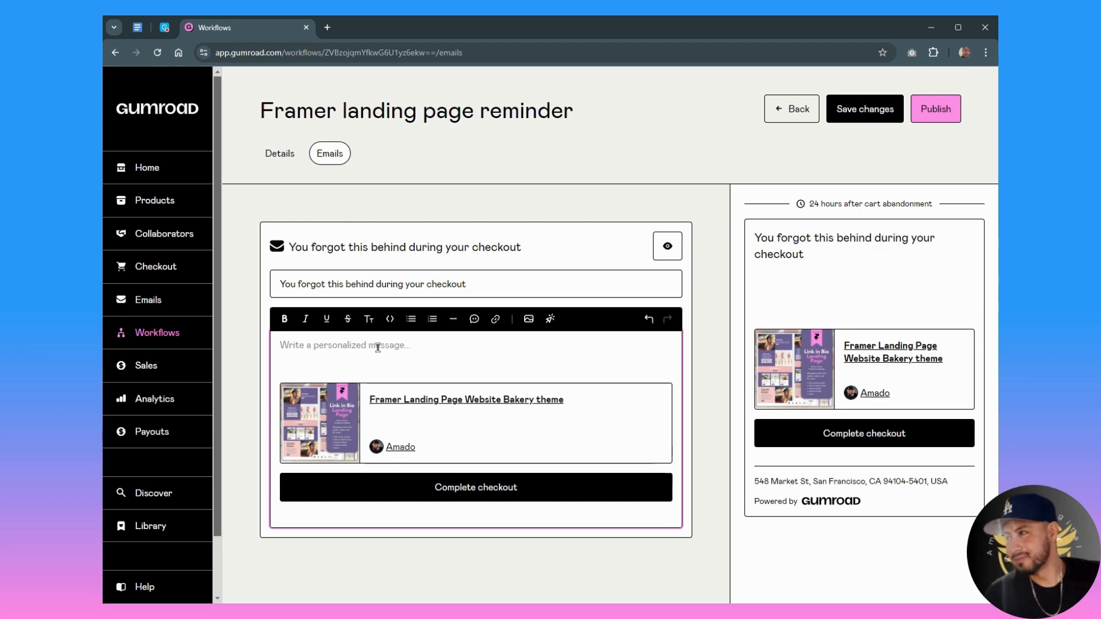
{"action": "type", "text": "We noticed you left something behind in your cart. We just wanted to remind you that your items are still waiting for you! As a special thank you, use code SAVE20 at checkout to get 20% off your purchase. Hurry, this offer is only valid for the next 24 hours! Complete your purchase now and enjoy your new [Product Name]. Best, [Your Name/Your Business]"}
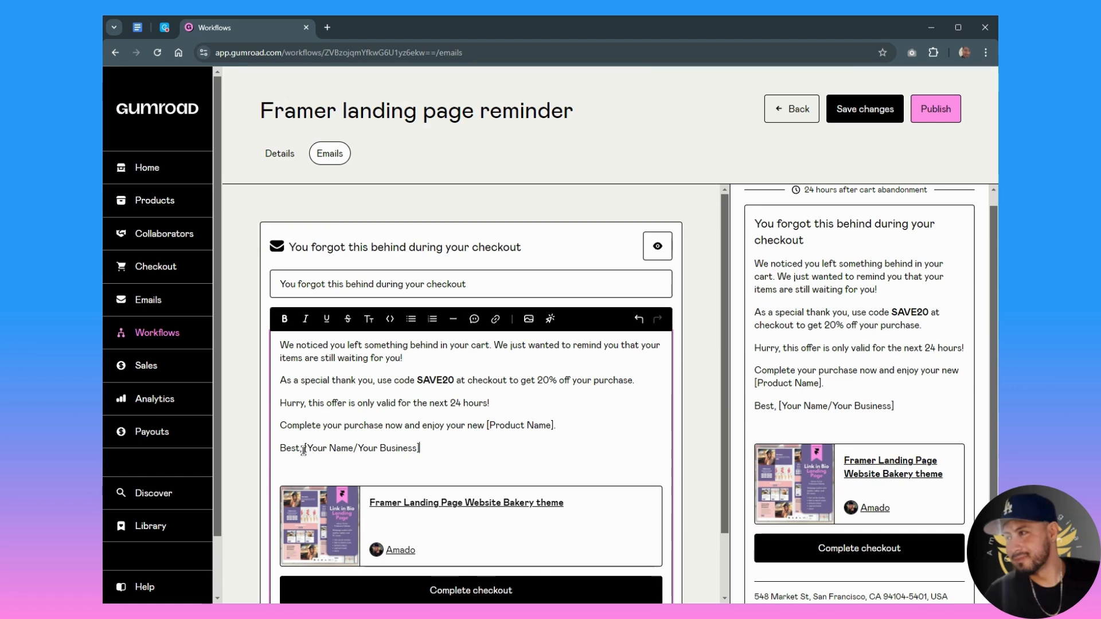
- Replace the "[Your Name/Your Business]" placeholder with the sender's first name on its own line below "Best,"
{"action": "left_click_drag", "start_coordinate": [304, 450], "coordinate": [476, 450]}
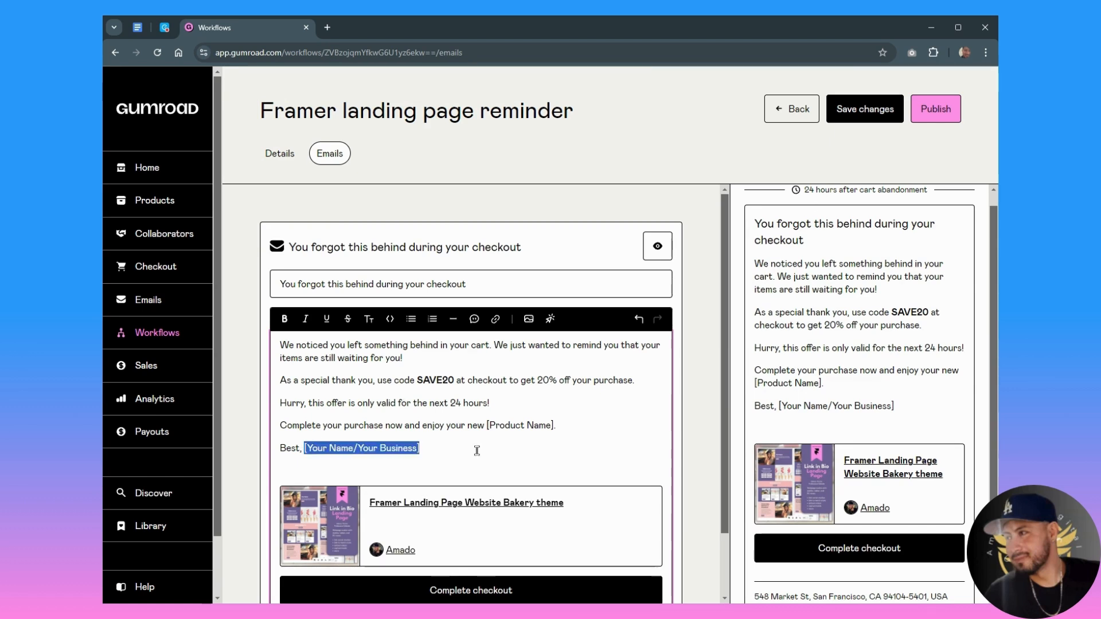
{"action": "key", "text": "BackSpace"}
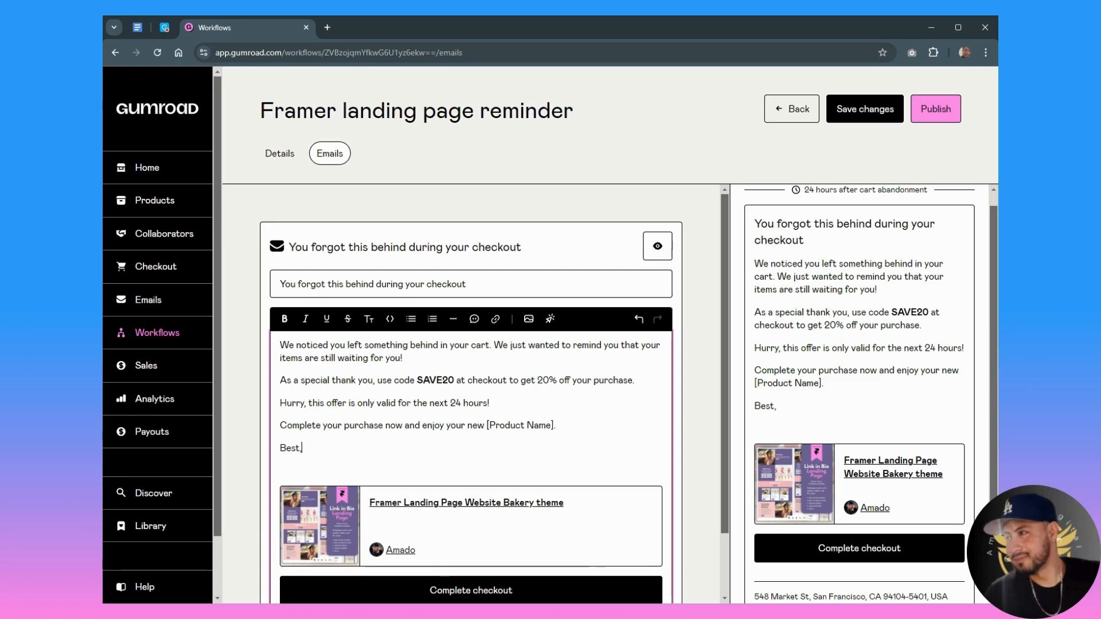
{"action": "key", "text": "Return"}
{"action": "type", "text": "Amado"}
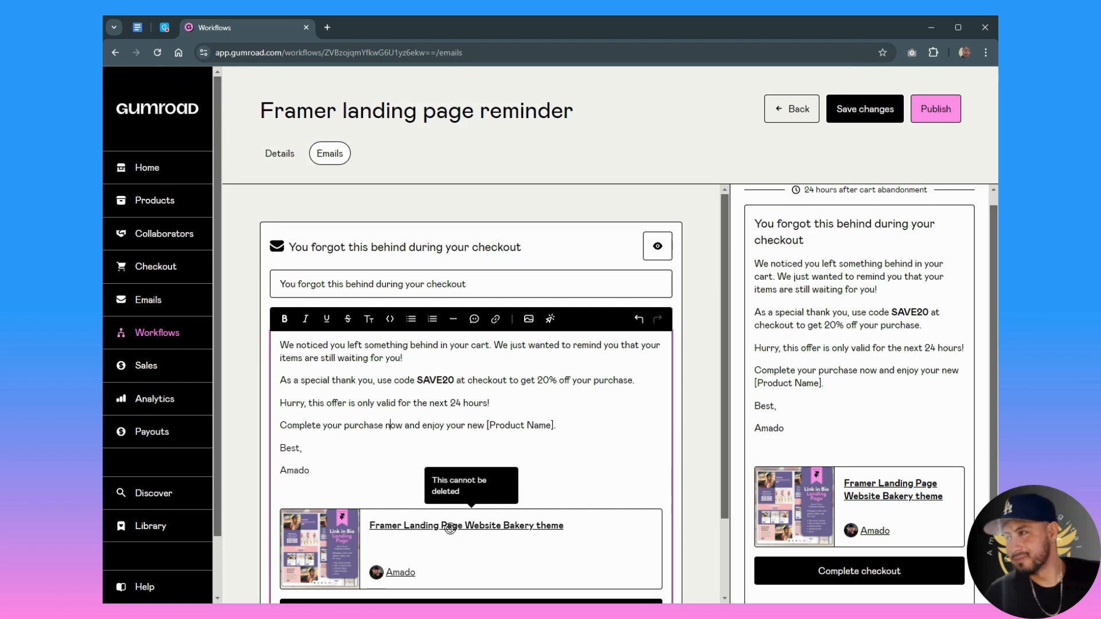
- Replace the "[Product Name]" placeholder in the message with "Framer landing page"
{"action": "left_click_drag", "start_coordinate": [487, 426], "coordinate": [555, 423]}
{"action": "key", "text": "BackSpace"}
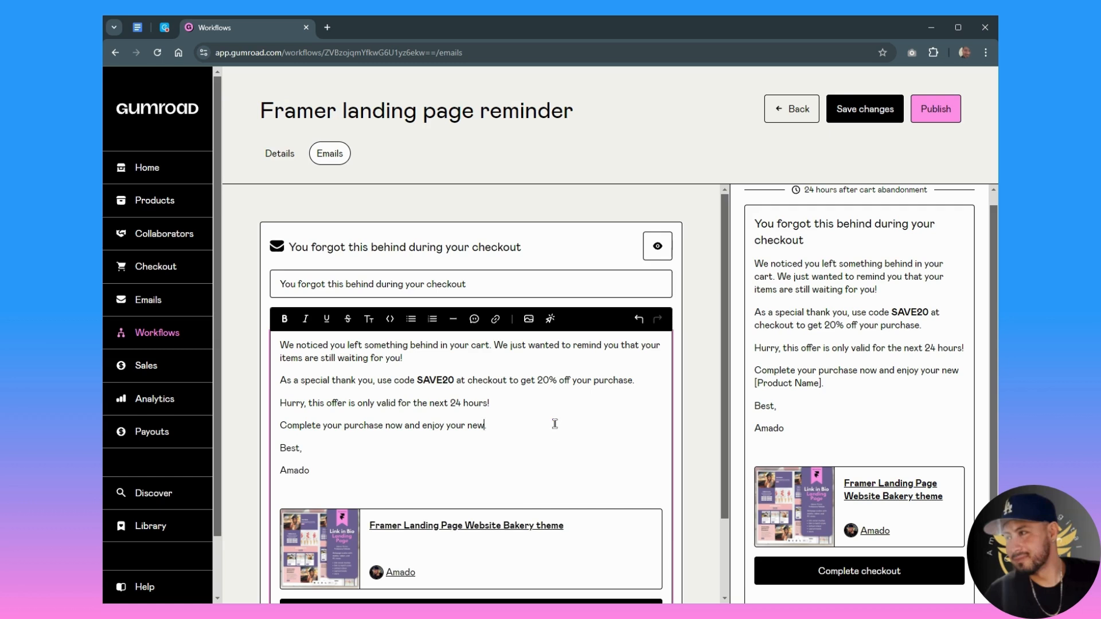
{"action": "type", "text": "Franer "}
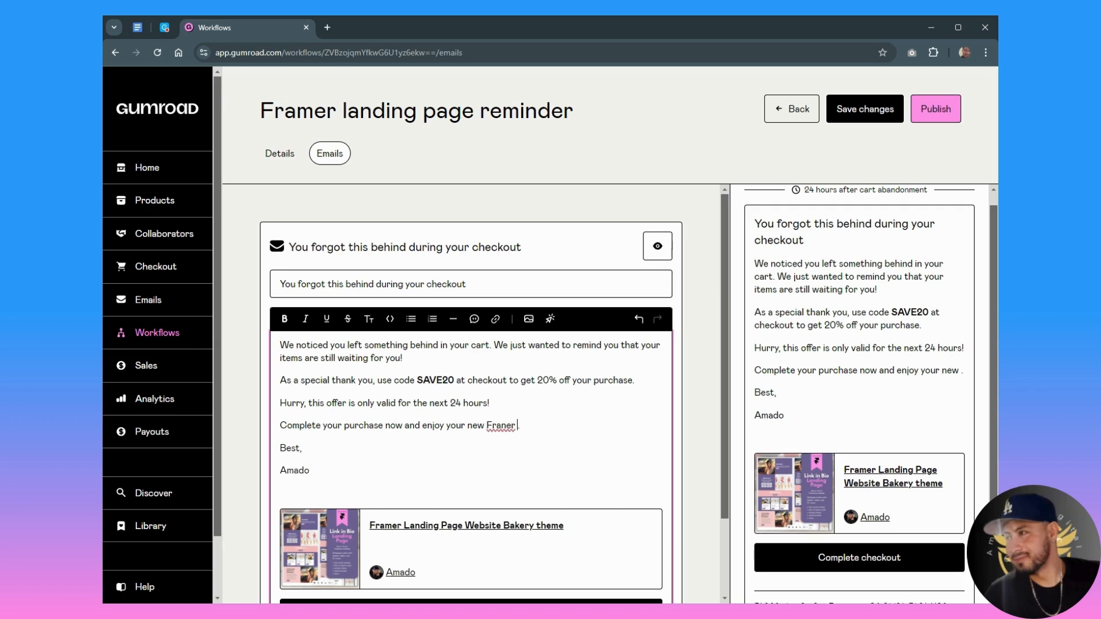
{"action": "type", "text": "ka"}
{"action": "key", "text": "BackSpace"}
{"action": "key", "text": "BackSpace"}
{"action": "key", "text": "BackSpace"}
{"action": "key", "text": "BackSpace"}
{"action": "key", "text": "BackSpace"}
{"action": "key", "text": "BackSpace"}
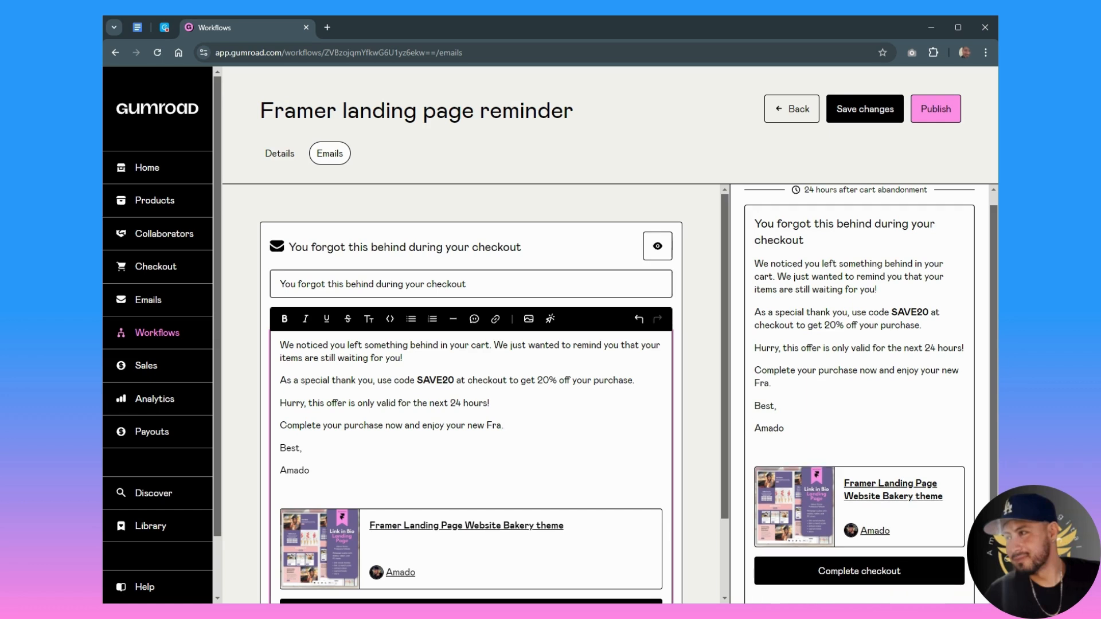
{"action": "type", "text": "mer kand"}
{"action": "key", "text": "BackSpace"}
{"action": "key", "text": "BackSpace"}
{"action": "key", "text": "BackSpace"}
{"action": "key", "text": "BackSpace"}
{"action": "type", "text": "landing page"}
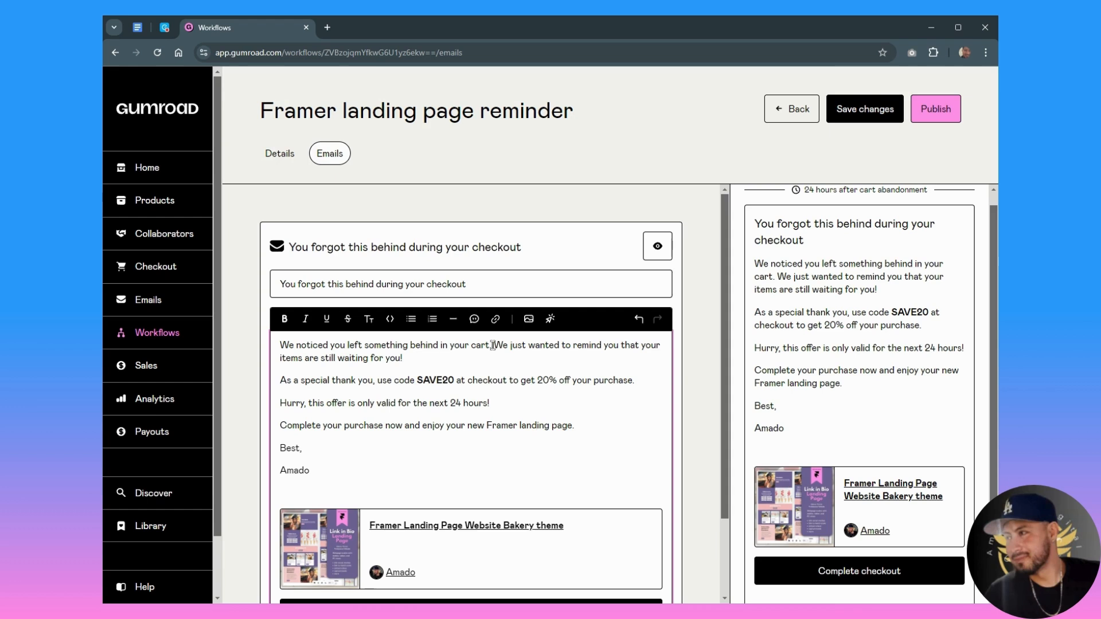
- Change "items are" to "item is" in the message's opening paragraph
{"action": "left_click", "coordinate": [305, 361]}
{"action": "key", "text": "BackSpace"}
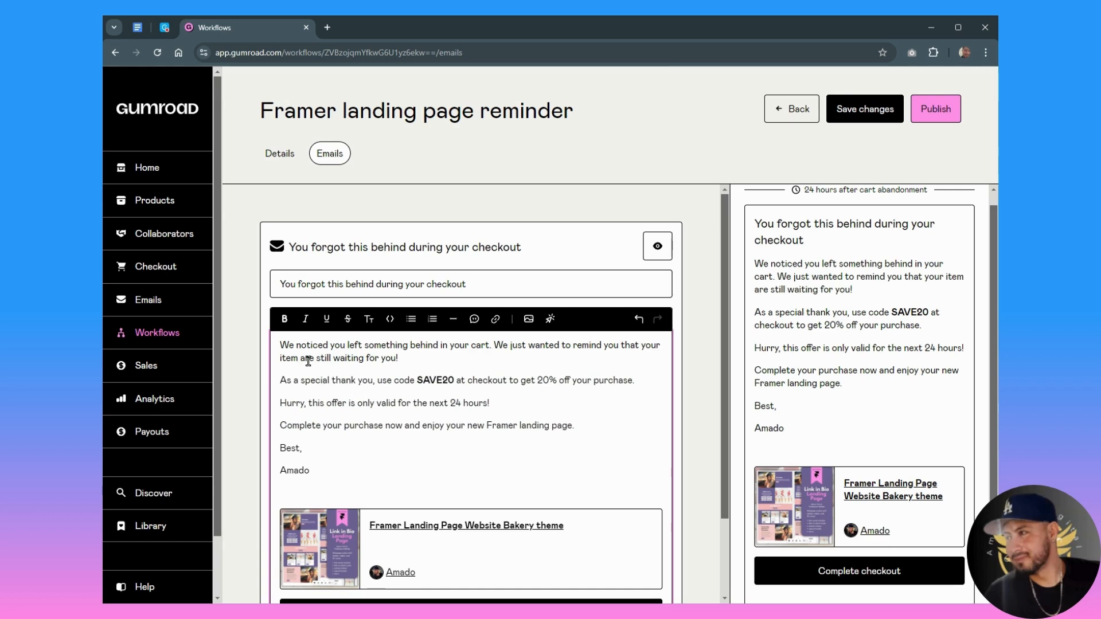
{"action": "double_click", "coordinate": [308, 358]}
{"action": "type", "text": "is"}
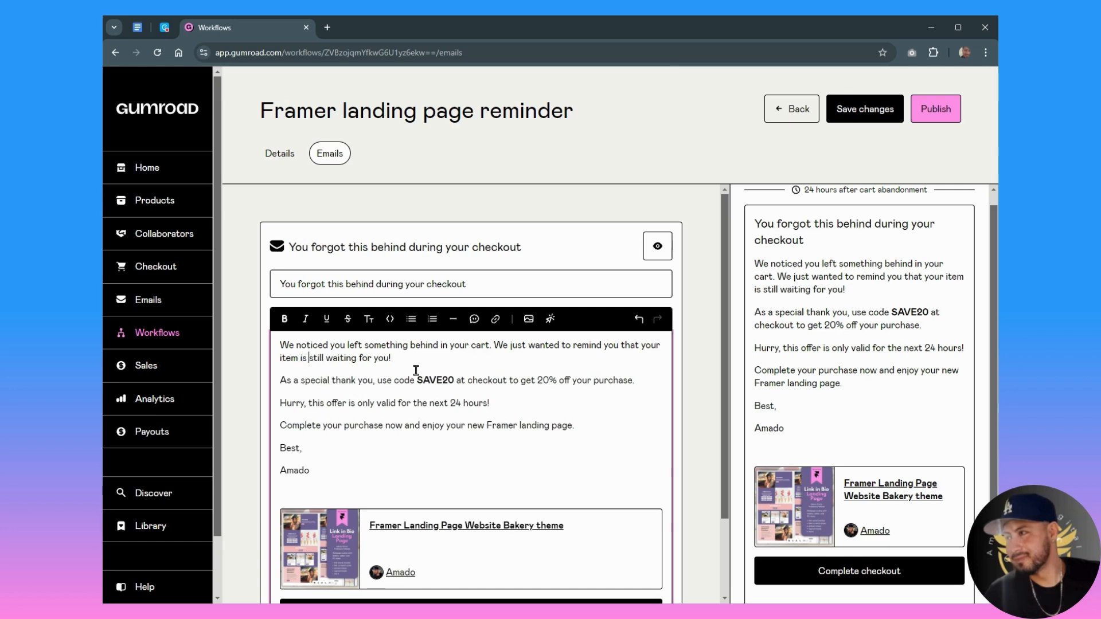
- Open the checkout discounts in a separate browser tab and copy the code of the "10% off landing page purchase" discount
{"action": "left_click", "coordinate": [300, 379]}
{"action": "left_click_drag", "start_coordinate": [417, 380], "coordinate": [456, 378]}
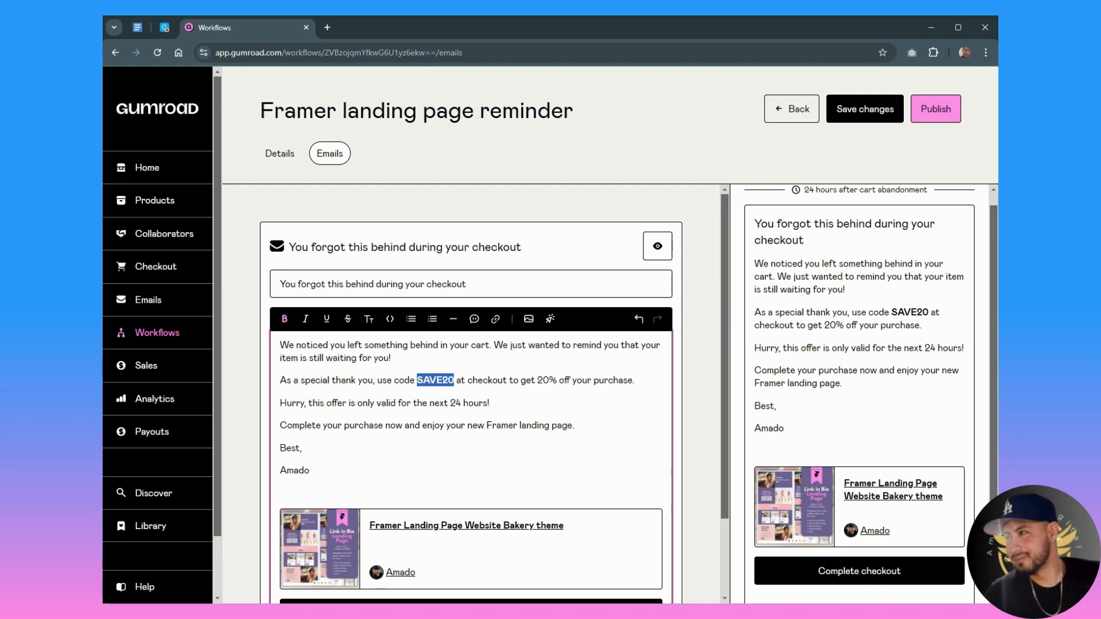
{"action": "left_click", "coordinate": [442, 380]}
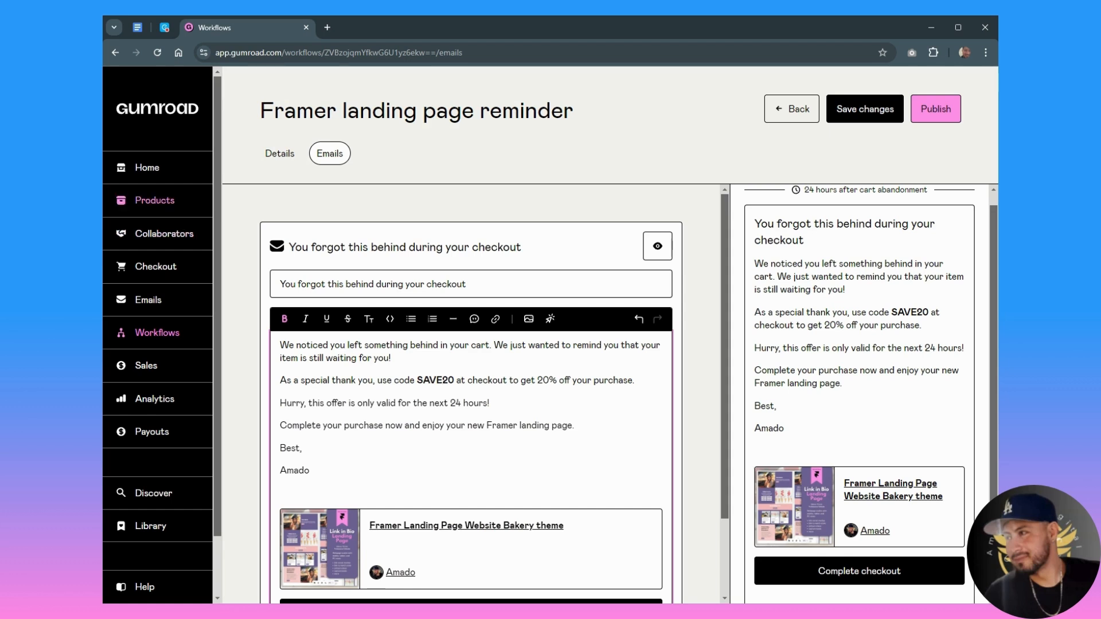
{"action": "middle_click", "coordinate": [162, 272]}
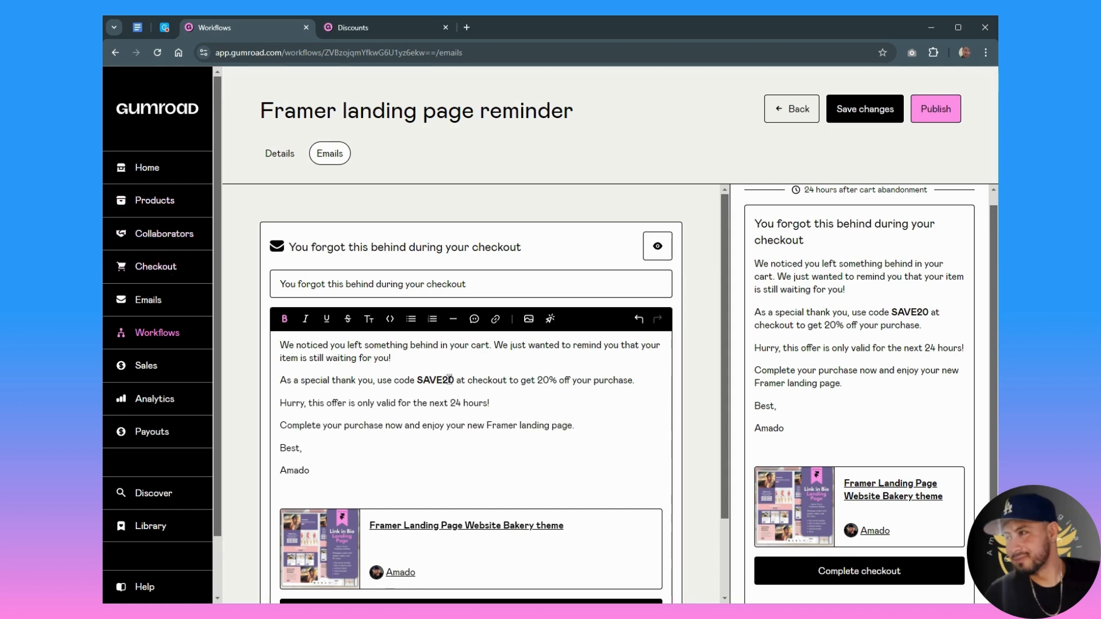
{"action": "left_click", "coordinate": [370, 29]}
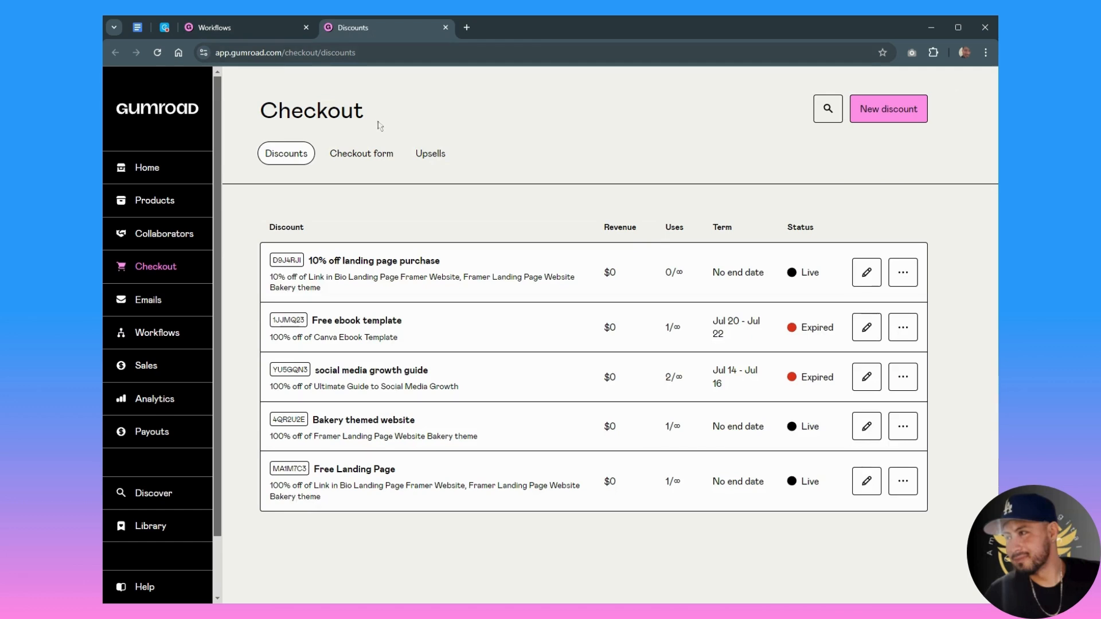
{"action": "left_click", "coordinate": [866, 272]}
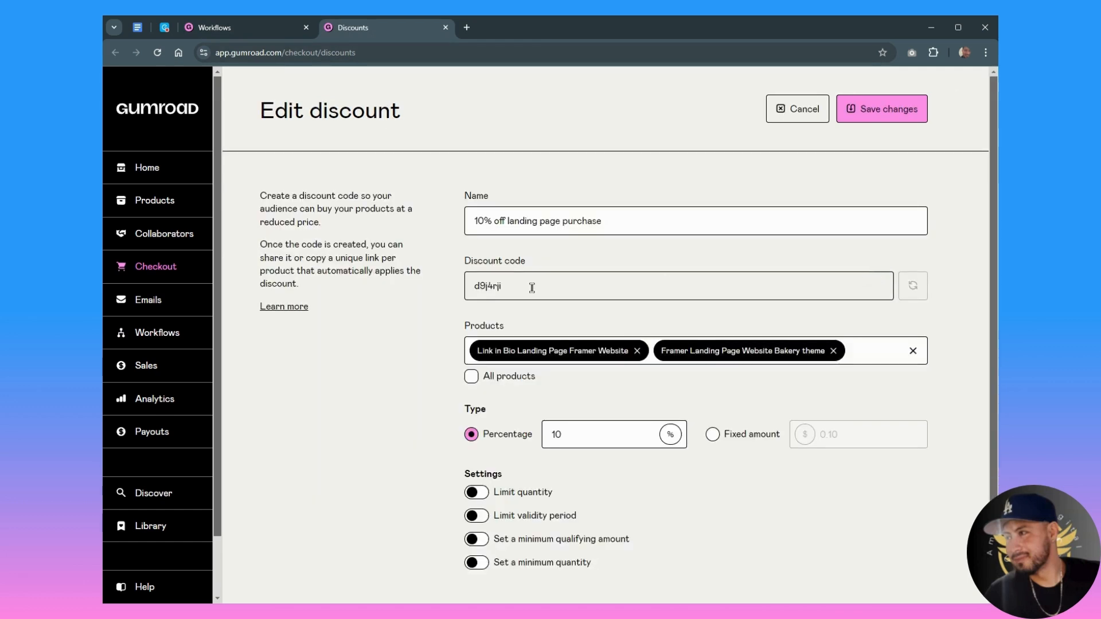
{"action": "left_click_drag", "start_coordinate": [518, 291], "coordinate": [470, 288]}
{"action": "key", "text": "ctrl+c"}
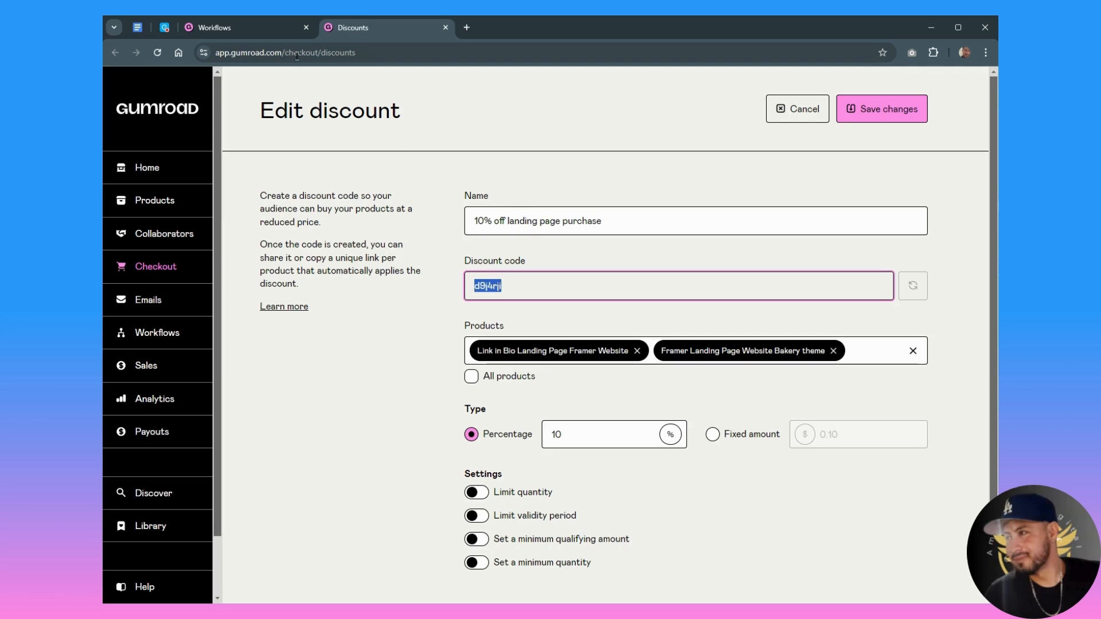
- Replace SAVE20 in the workflow's email message with the copied discount code
{"action": "left_click", "coordinate": [241, 28]}
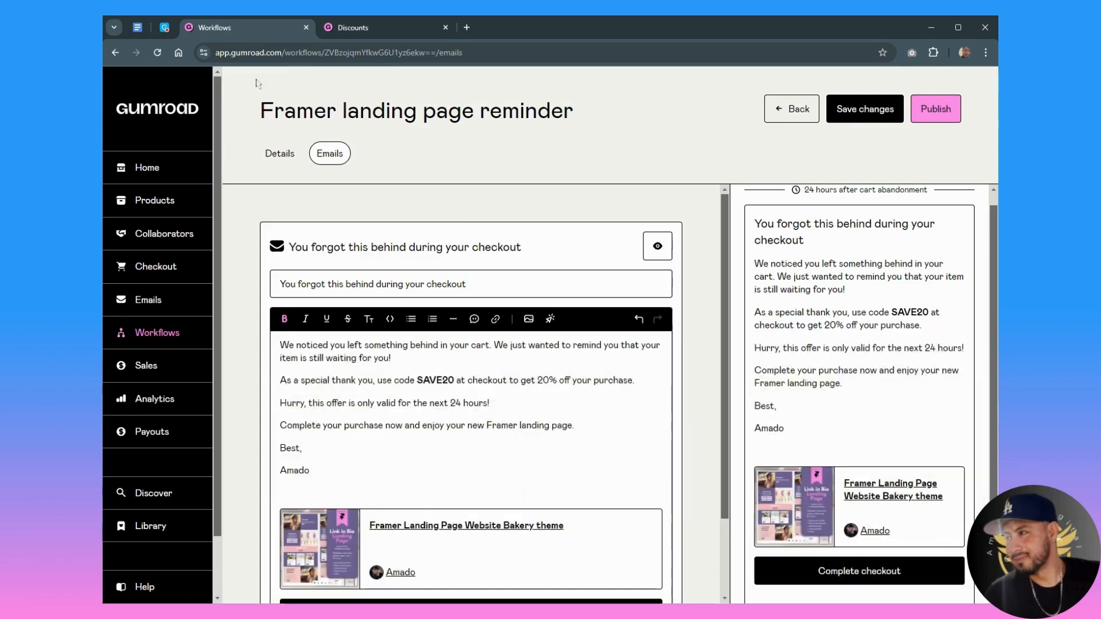
{"action": "left_click", "coordinate": [418, 381]}
{"action": "left_click_drag", "start_coordinate": [419, 382], "coordinate": [452, 385]}
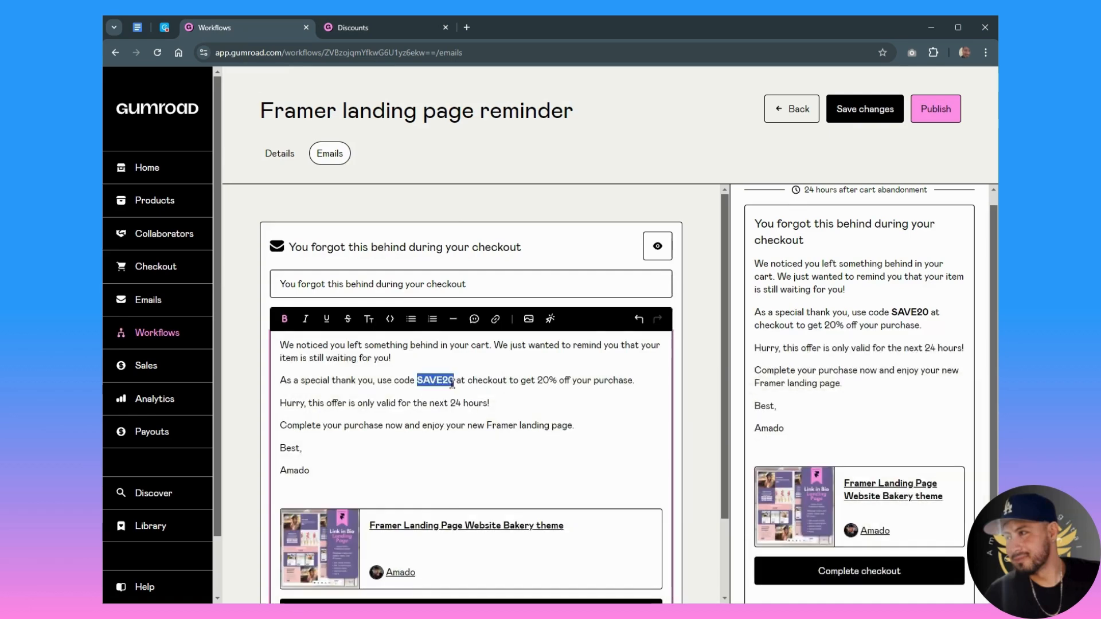
{"action": "key", "text": "ctrl+v"}
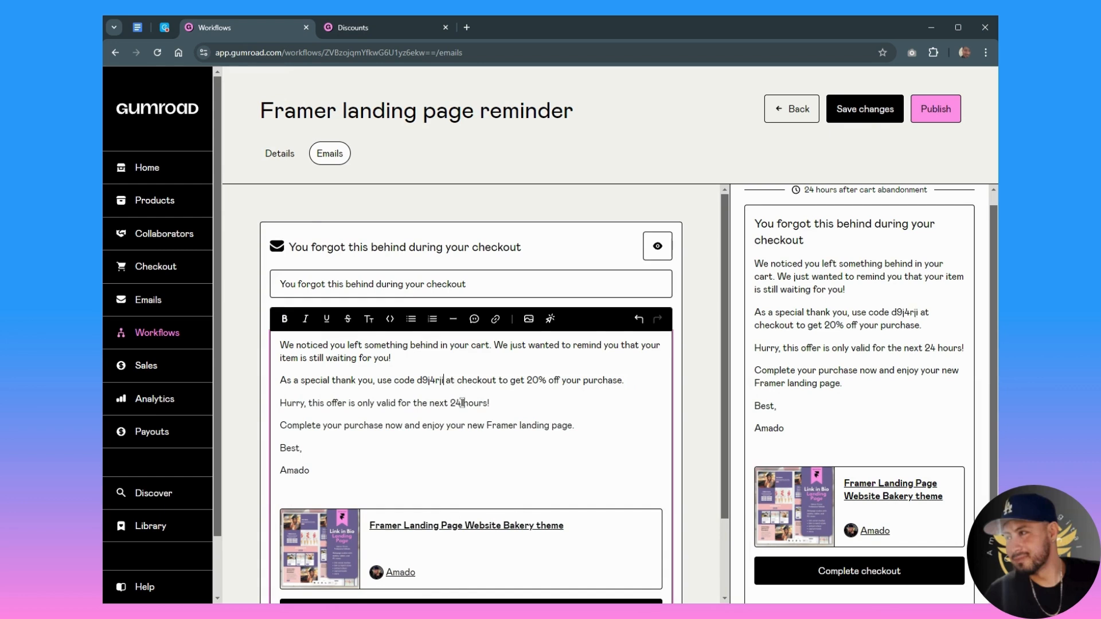
- Bold the discount code in the email message and set the discount stated after it to 10%
{"action": "double_click", "coordinate": [425, 381]}
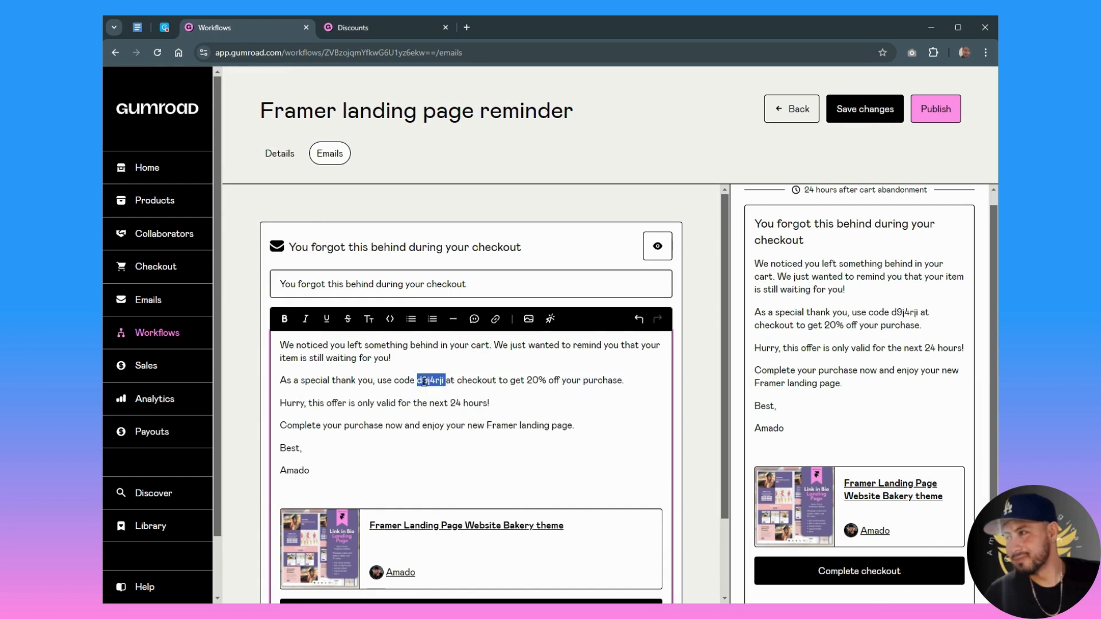
{"action": "left_click", "coordinate": [285, 319]}
{"action": "left_click", "coordinate": [490, 403]}
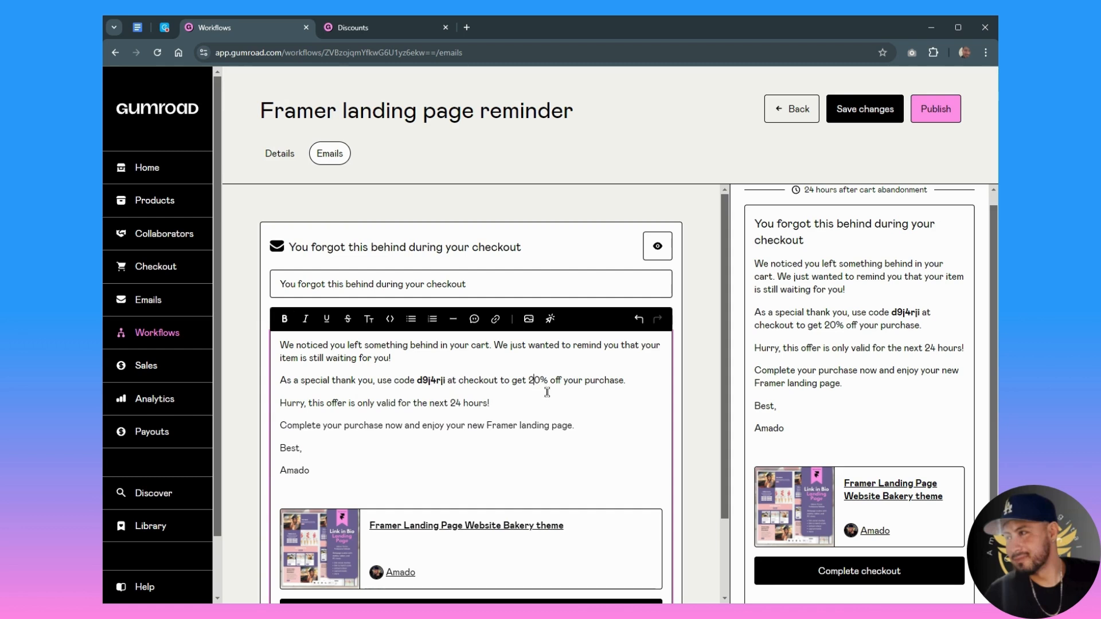
{"action": "key", "text": "BackSpace"}
{"action": "type", "text": "1"}
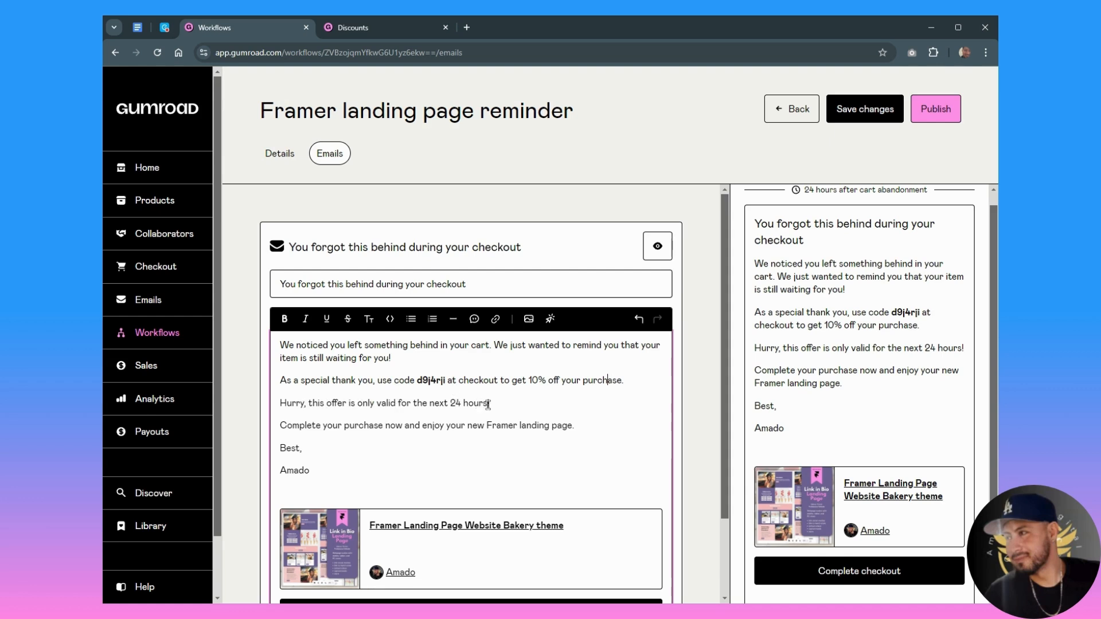
- Delete the line "Hurry, this offer is only valid for the next 24 hours" and end the discount sentence with an exclamation mark
{"action": "left_click_drag", "start_coordinate": [488, 403], "coordinate": [281, 402]}
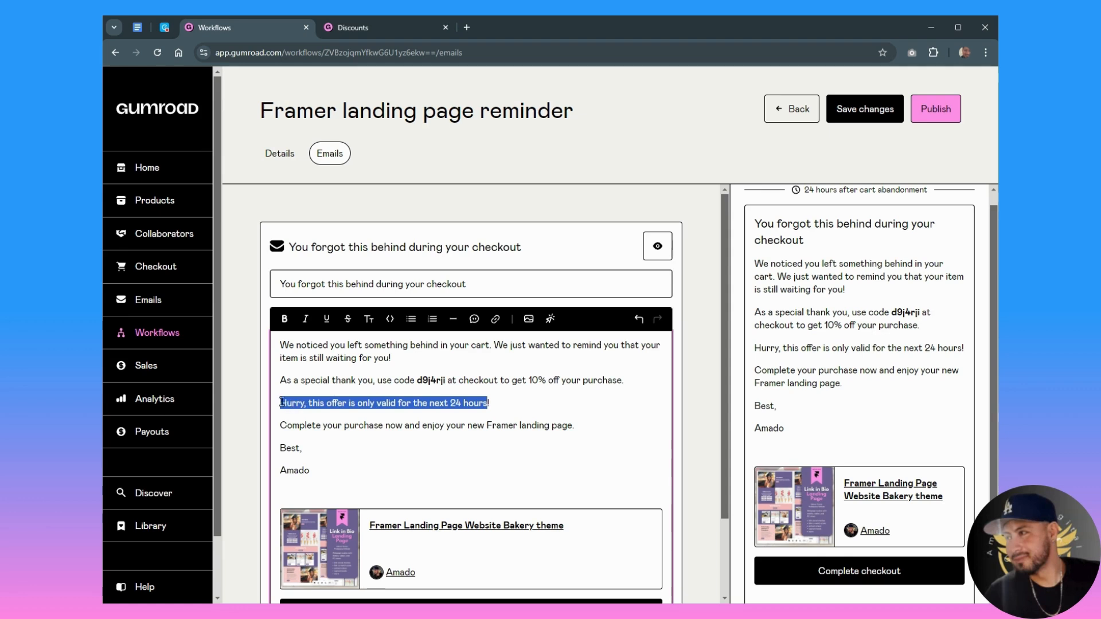
{"action": "key", "text": "BackSpace"}
{"action": "key", "text": "BackSpace"}
{"action": "key", "text": "BackSpace"}
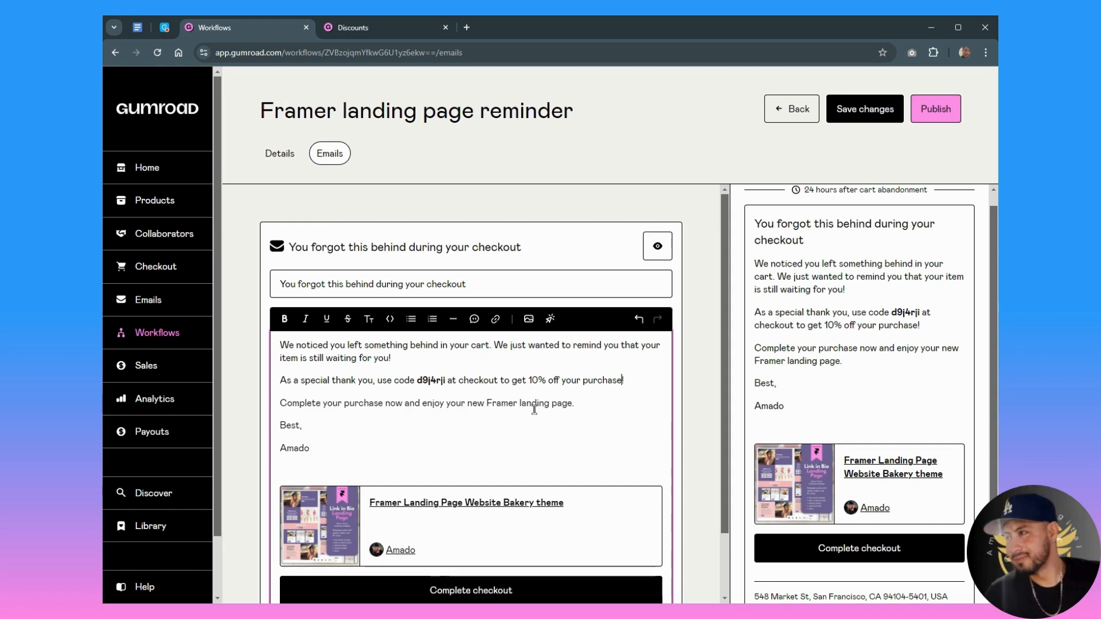
- Publish the Framer landing page reminder workflow and open its details
{"action": "left_click", "coordinate": [299, 447]}
{"action": "scroll", "coordinate": [432, 437], "scroll_direction": "down", "scroll_amount": 1}
{"action": "left_click", "coordinate": [936, 110]}
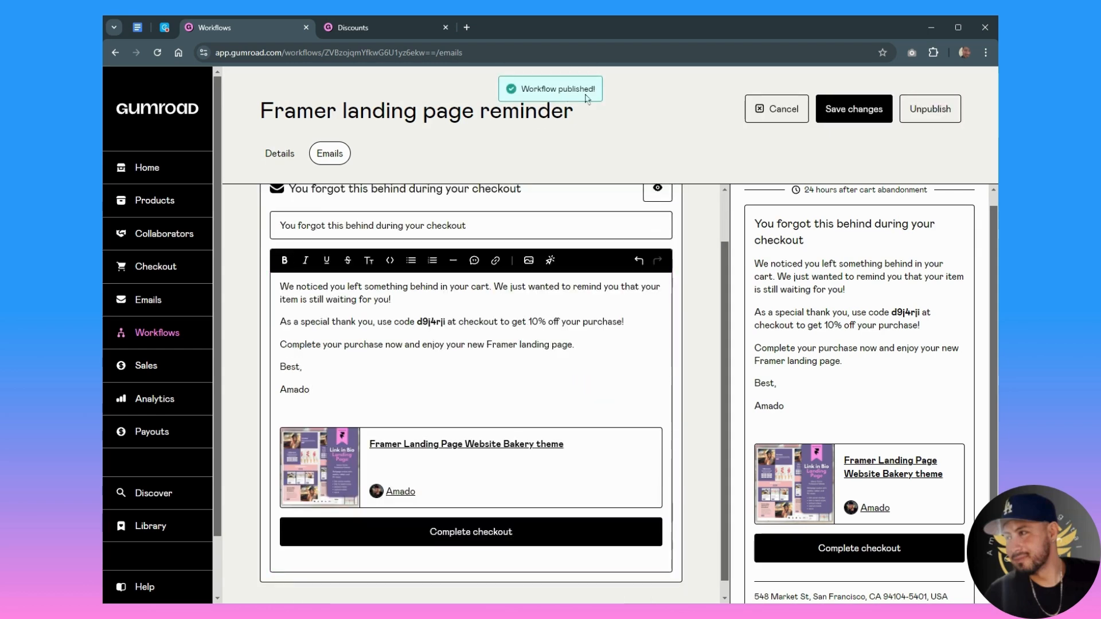
{"action": "left_click", "coordinate": [280, 156]}
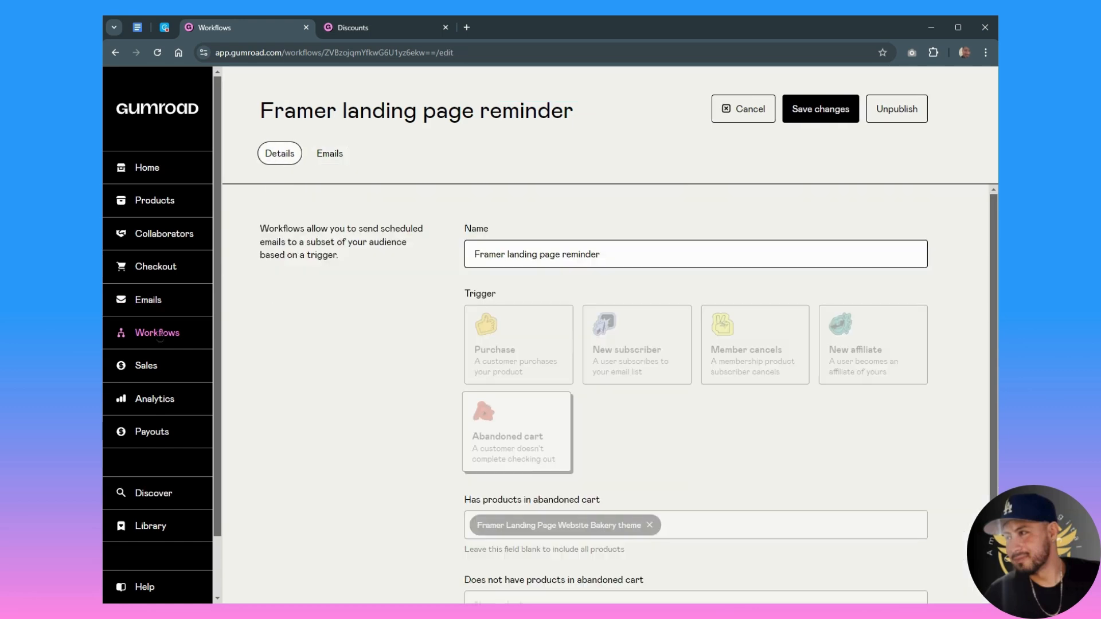